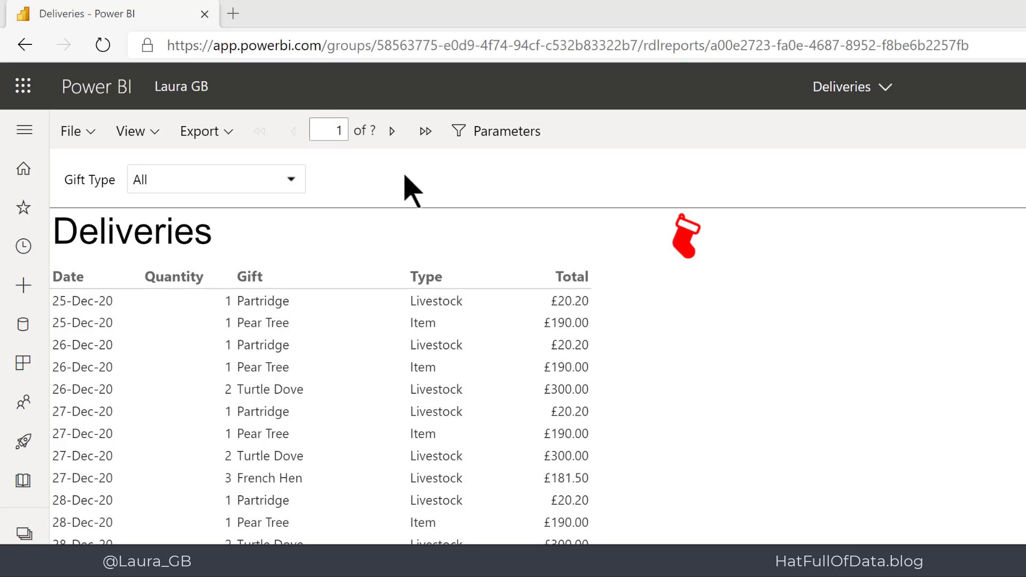
- Look at page 2 of the Deliveries report, then switch to its design in Report Builder
{"action": "left_click", "coordinate": [392, 131]}
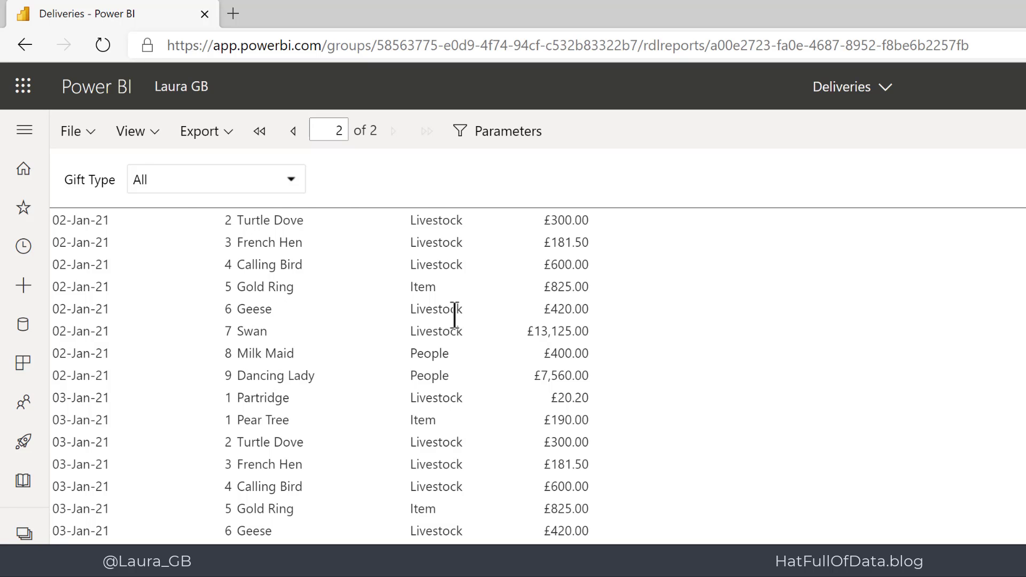
{"action": "key", "text": "alt+Tab"}
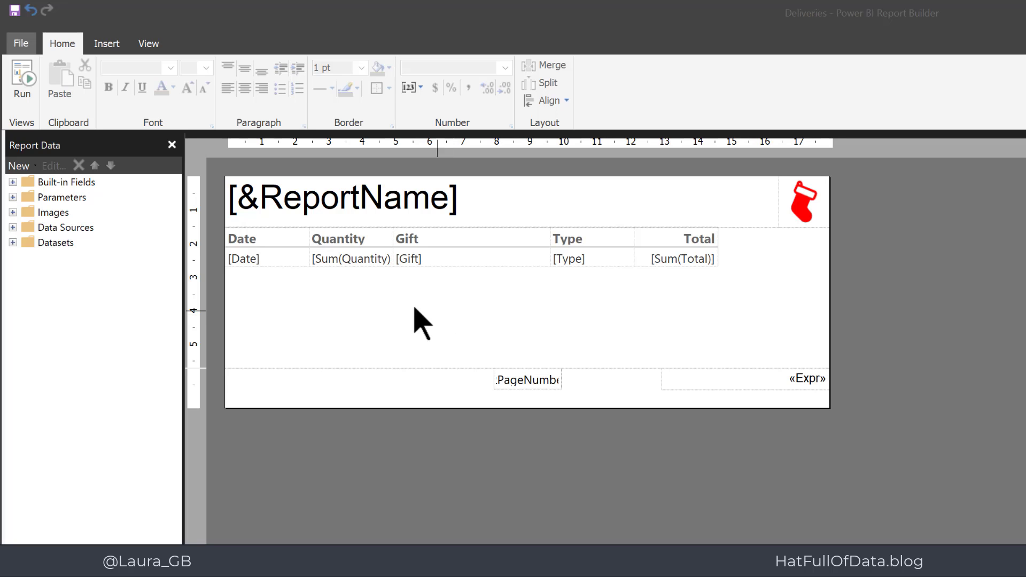
- Add an empty page header above the Deliveries report title using Insert > Header > Add Header
{"action": "left_click", "coordinate": [116, 47]}
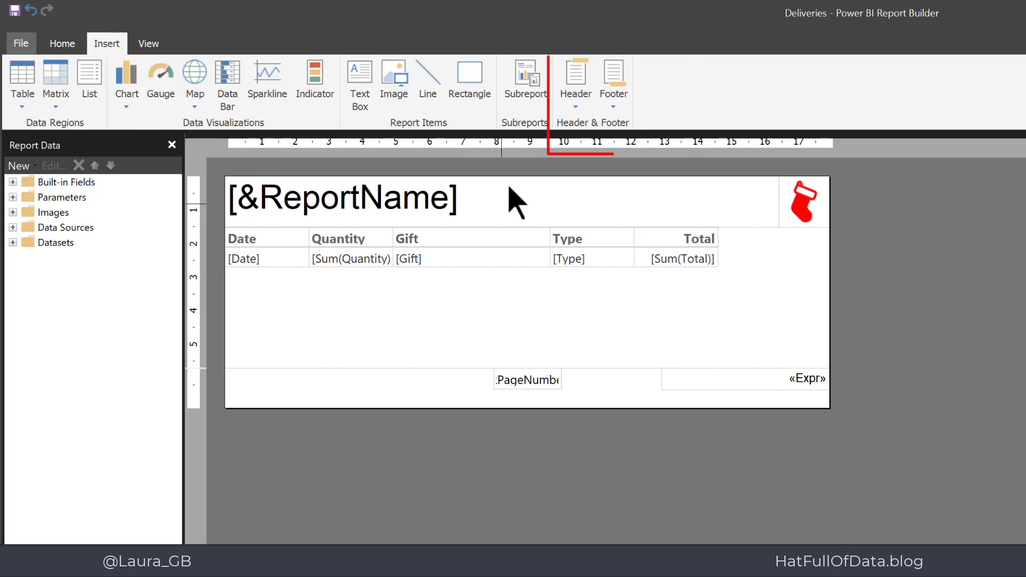
{"action": "left_click", "coordinate": [581, 106]}
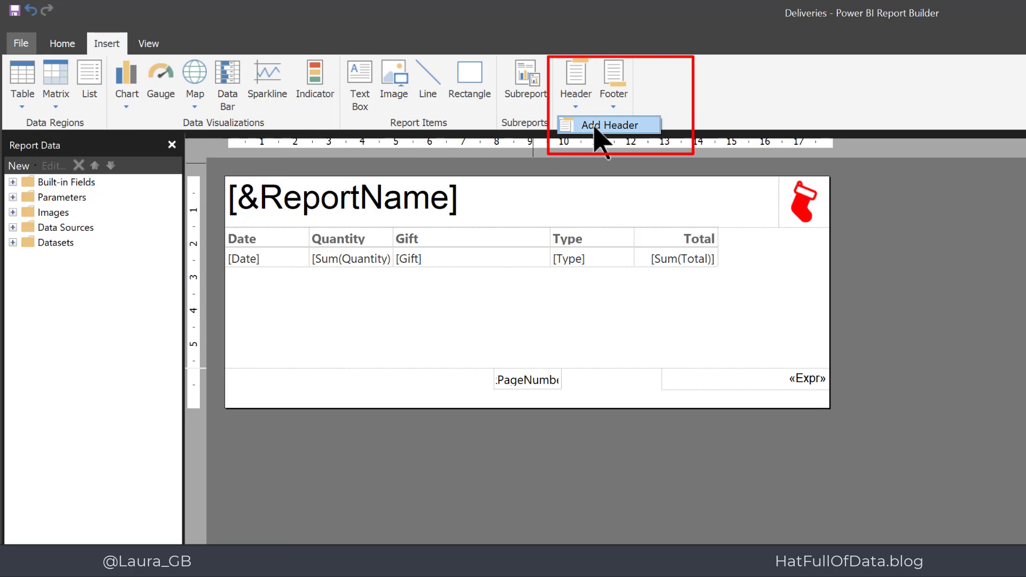
{"action": "left_click", "coordinate": [602, 128]}
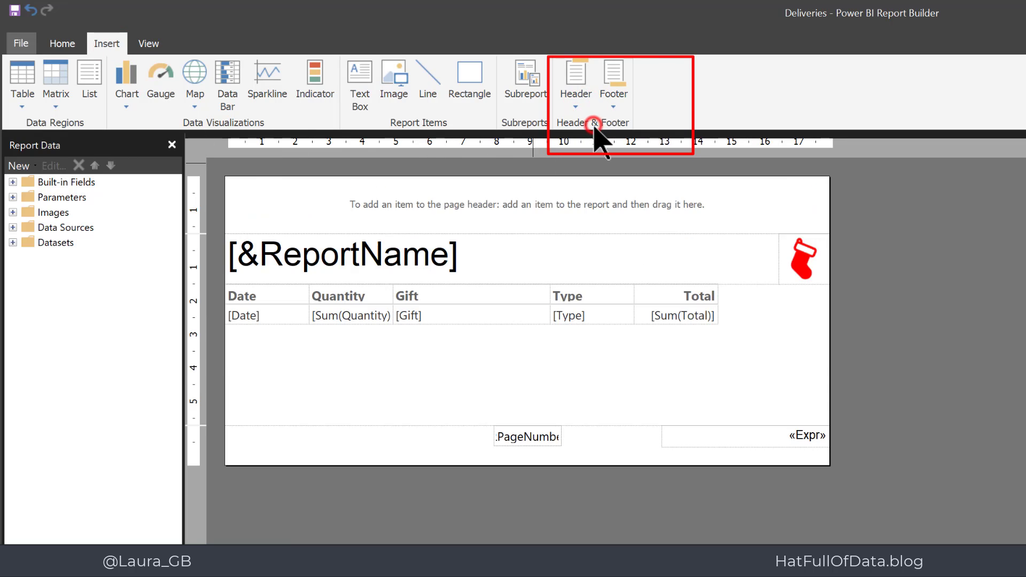
- Drag the Report Name built-in field into the page header as an [&ReportName] text box
{"action": "left_click", "coordinate": [12, 182]}
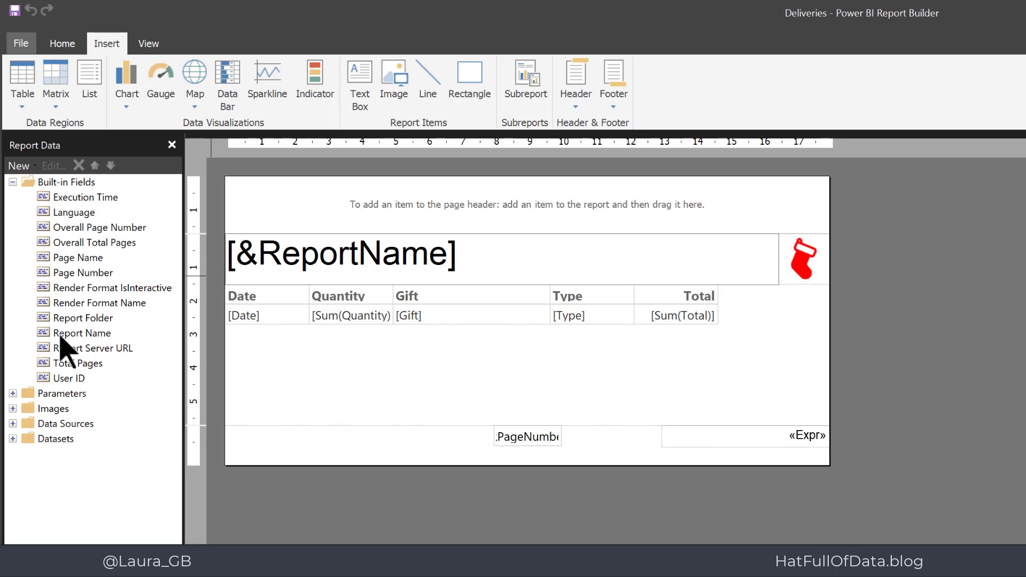
{"action": "left_click_drag", "start_coordinate": [62, 334], "coordinate": [265, 201]}
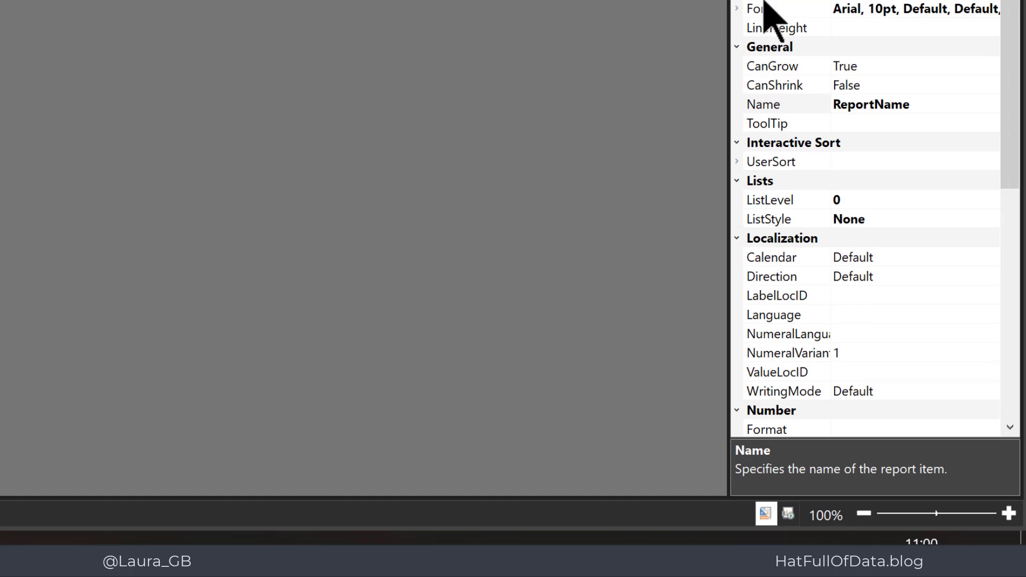
- Position the Report Name text box at Left 0cm and Top 0cm
{"action": "scroll", "coordinate": [864, 67], "scroll_direction": "down", "scroll_amount": 6}
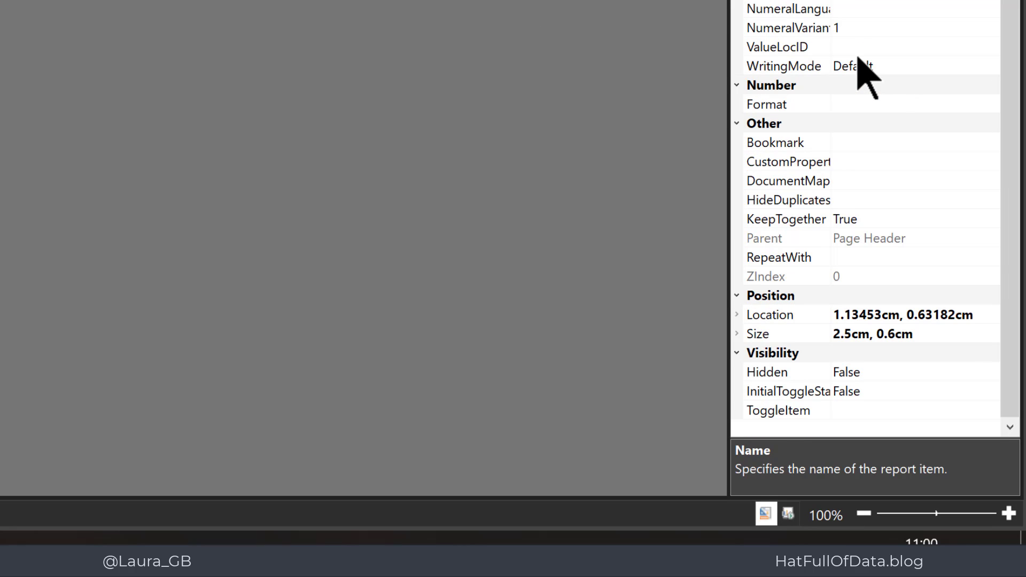
{"action": "left_click", "coordinate": [738, 315]}
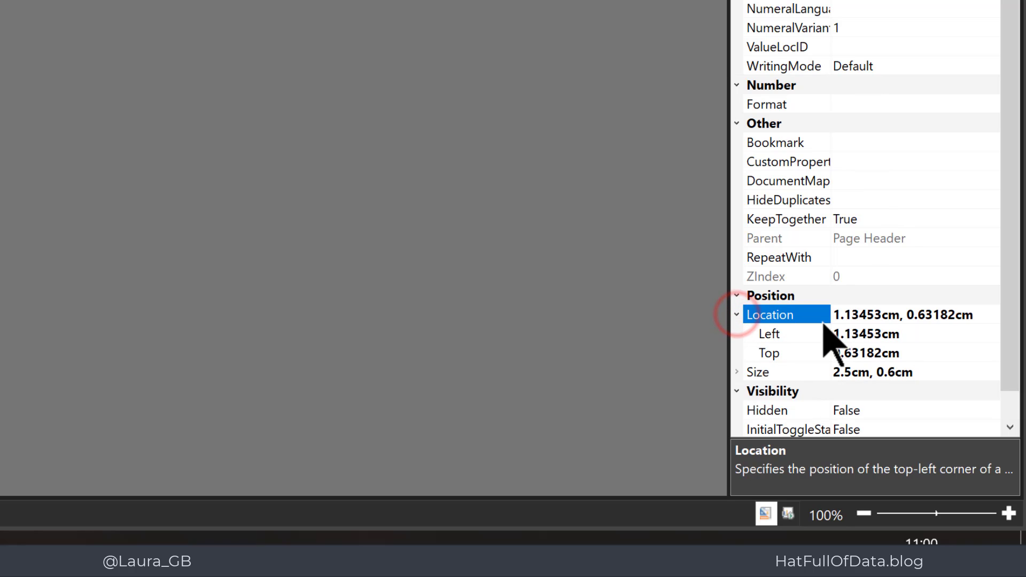
{"action": "left_click", "coordinate": [914, 334]}
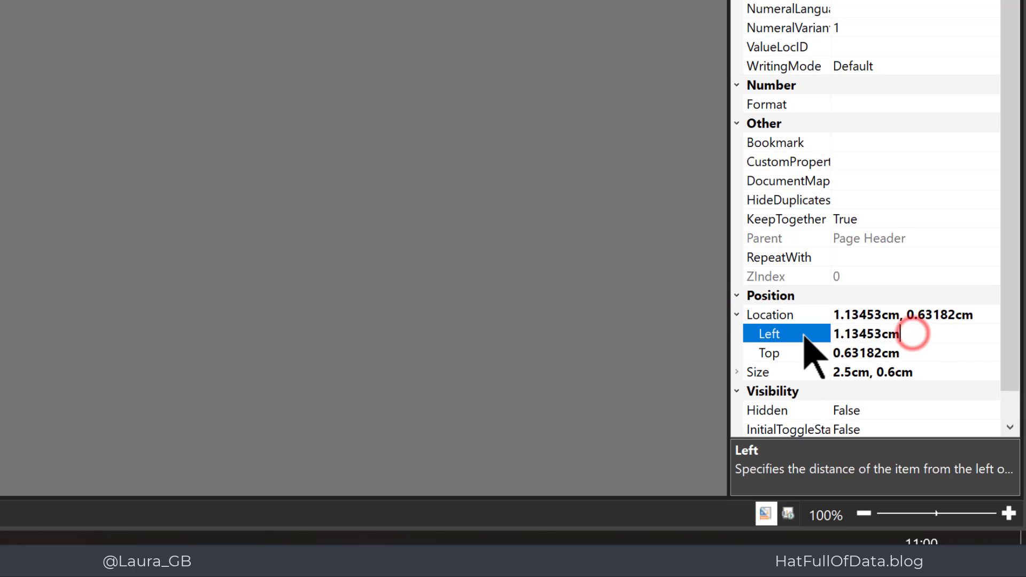
{"action": "type", "text": "0"}
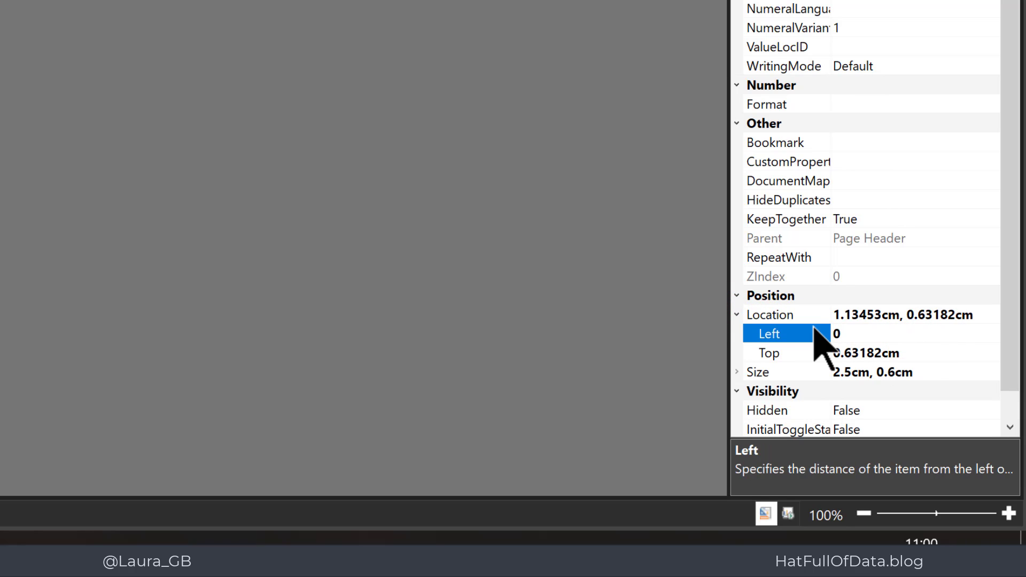
{"action": "left_click", "coordinate": [911, 352]}
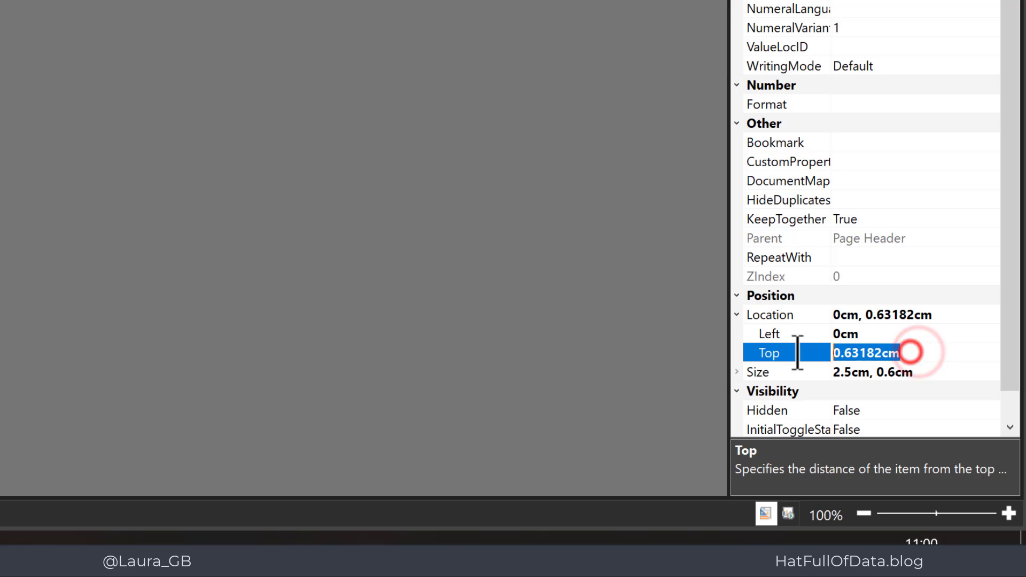
{"action": "type", "text": "0"}
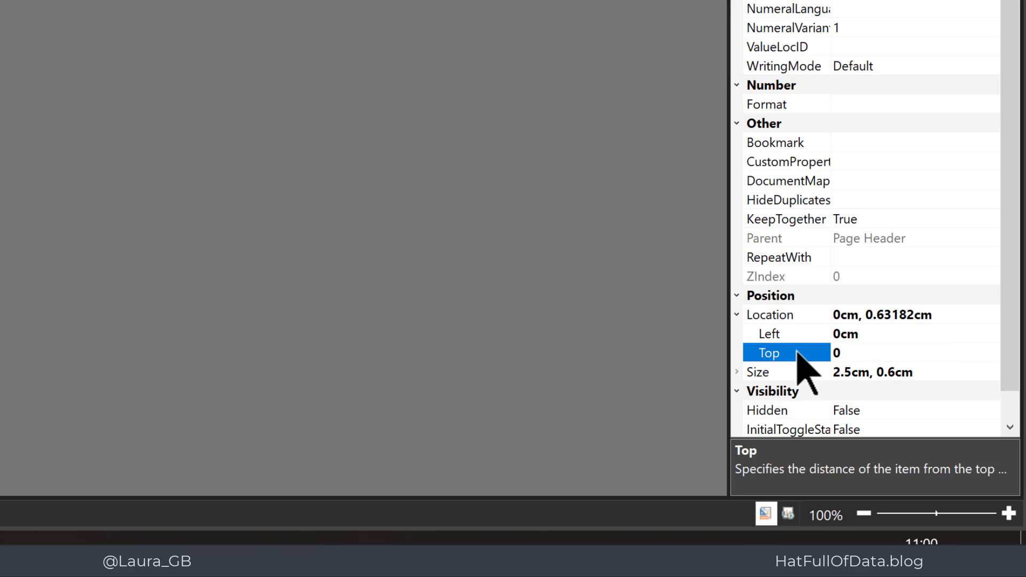
{"action": "key", "text": "Return"}
- Size the Report Name text box to 18cm wide and 0.75cm high
{"action": "left_click", "coordinate": [739, 373]}
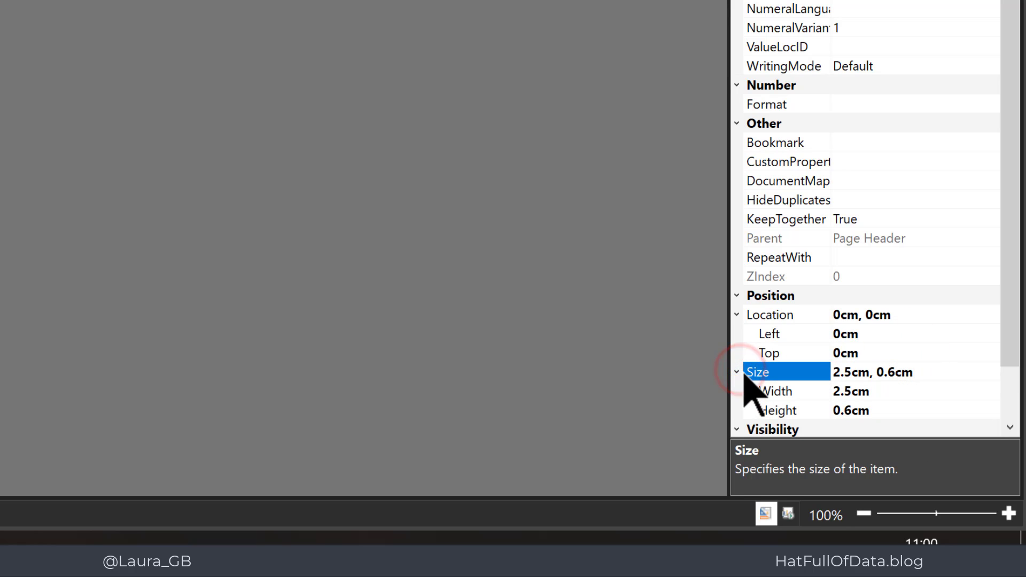
{"action": "left_click", "coordinate": [880, 390]}
{"action": "left_click", "coordinate": [888, 391]}
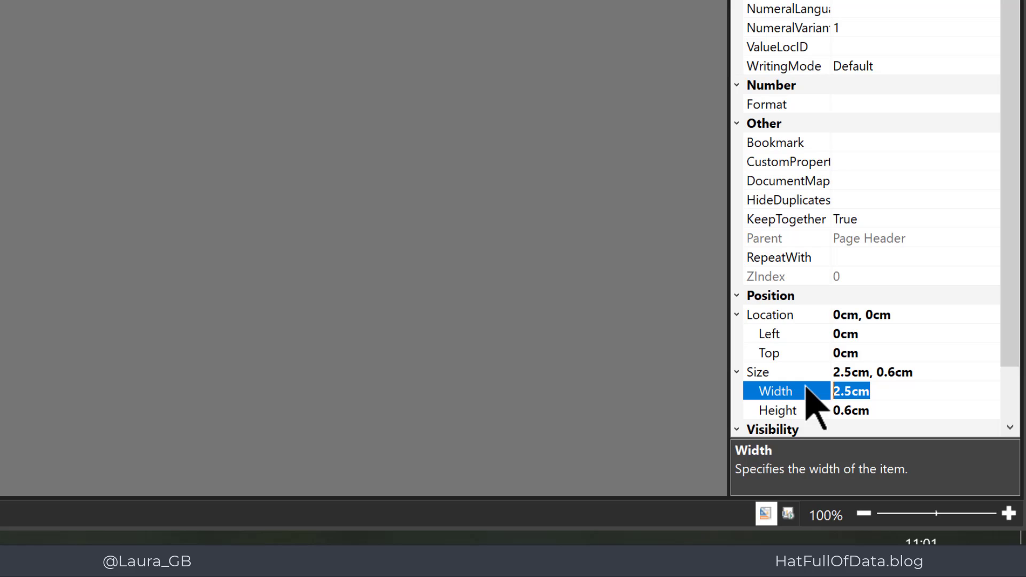
{"action": "type", "text": "18"}
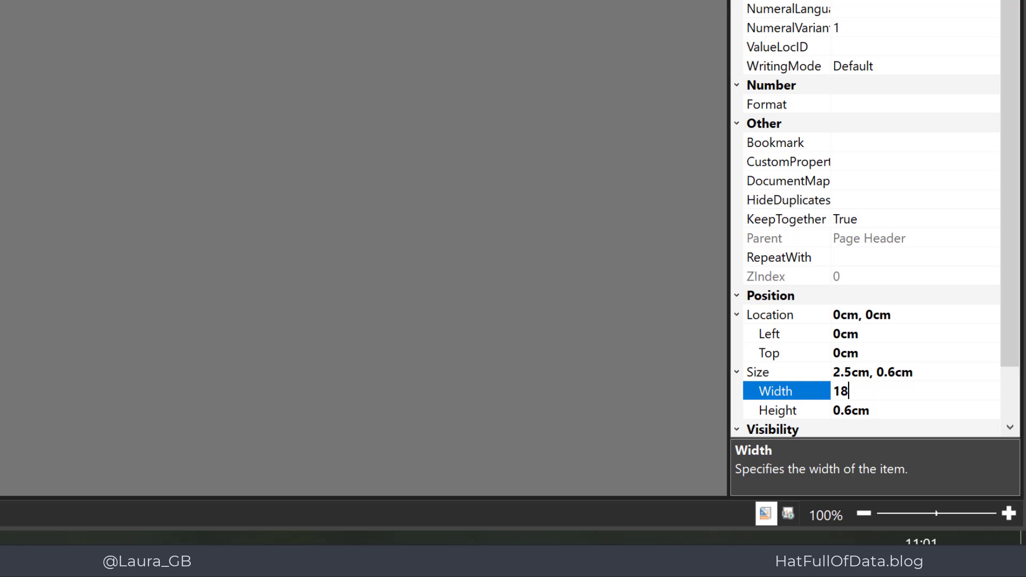
{"action": "key", "text": "Return"}
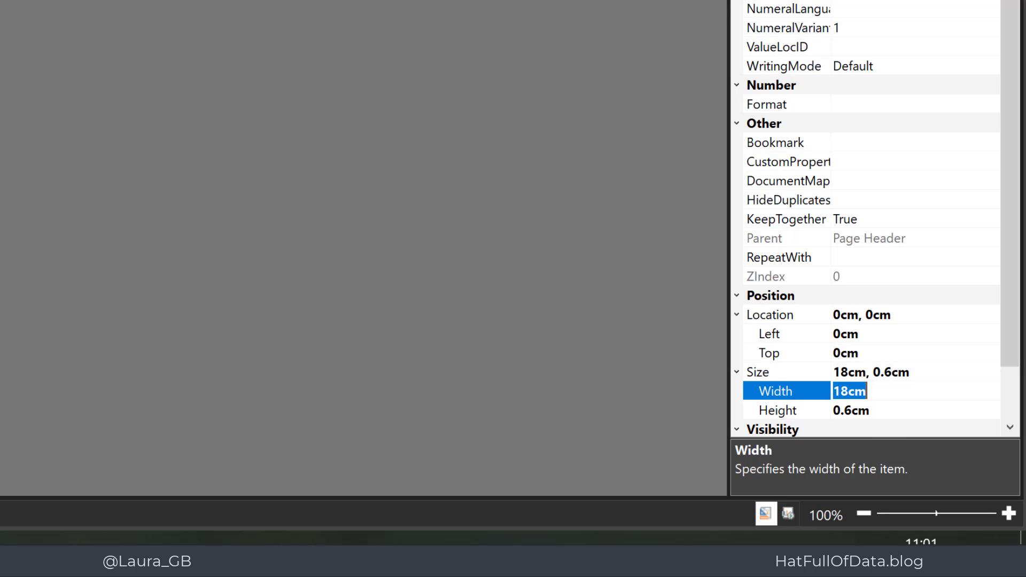
{"action": "left_click", "coordinate": [883, 409]}
{"action": "left_click_drag", "start_coordinate": [880, 410], "coordinate": [816, 412]}
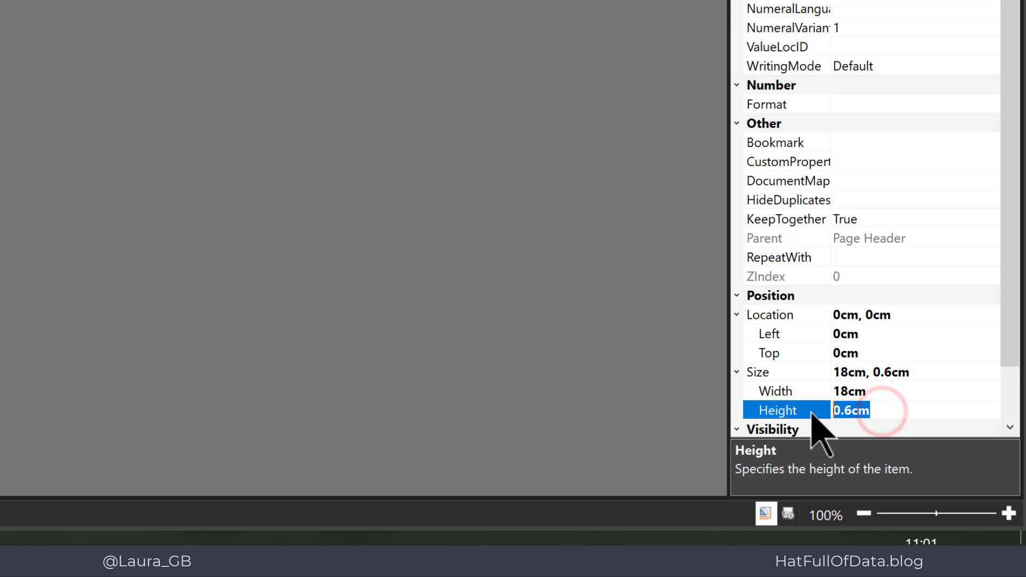
{"action": "type", "text": "0.75"}
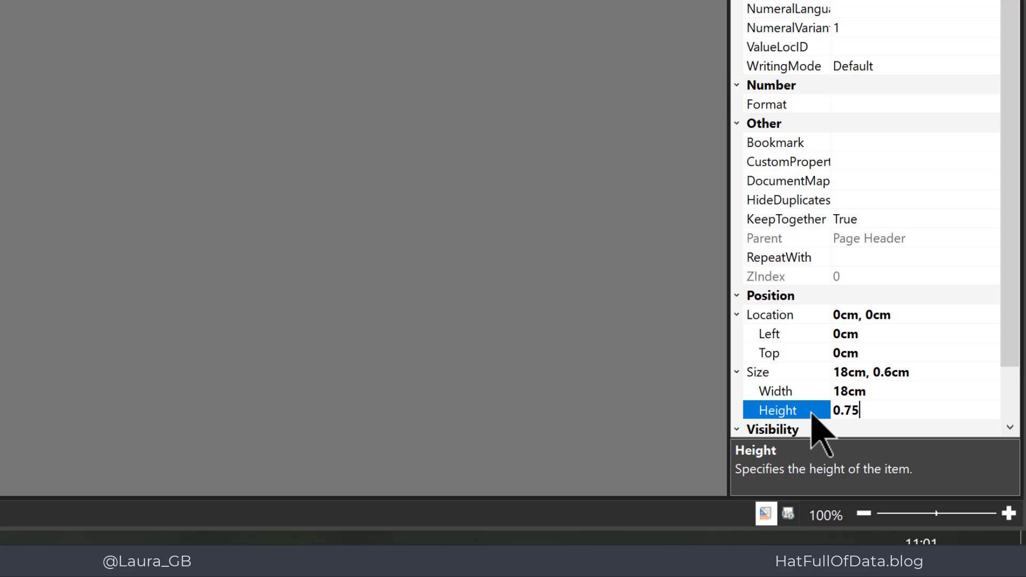
{"action": "key", "text": "Return"}
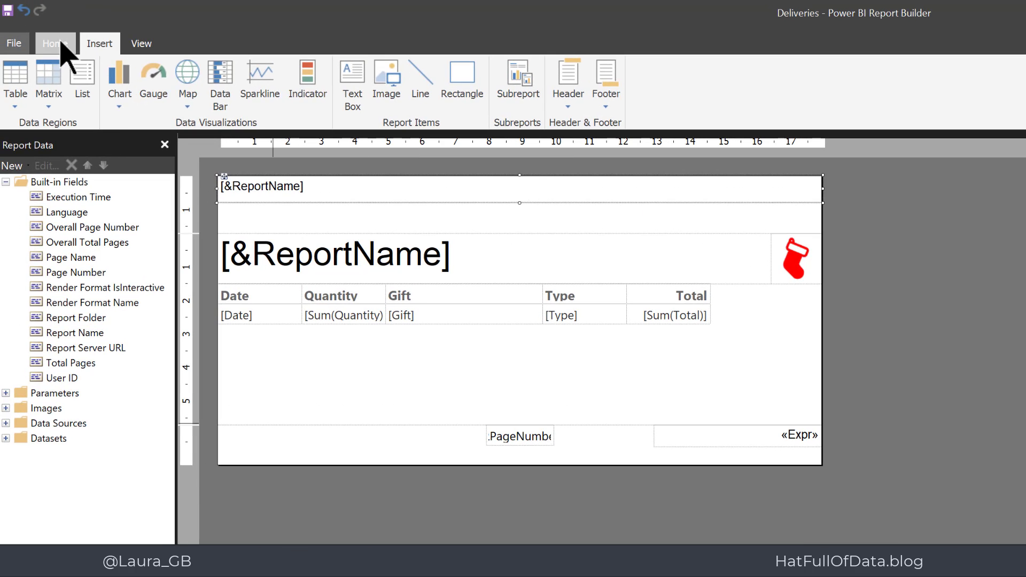
- Set the Report Name header text to 16 pt, then bring up the page header's context menu
{"action": "left_click", "coordinate": [61, 42]}
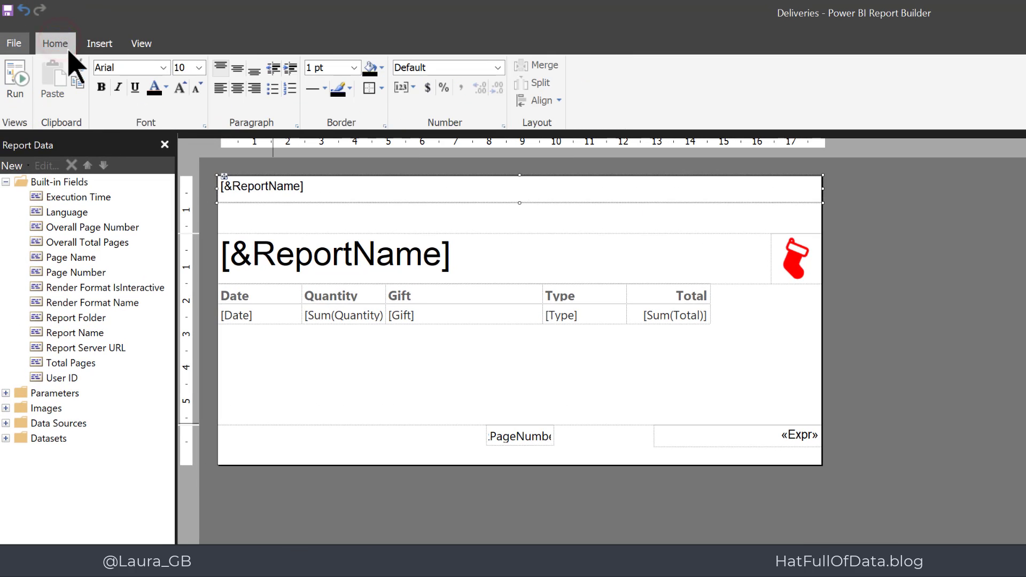
{"action": "left_click", "coordinate": [199, 67]}
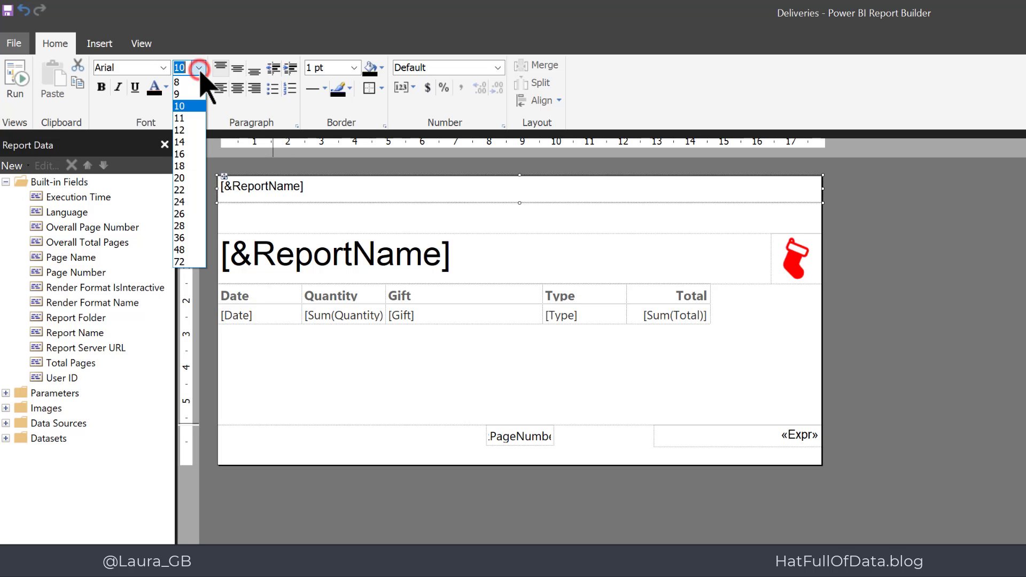
{"action": "left_click", "coordinate": [191, 155]}
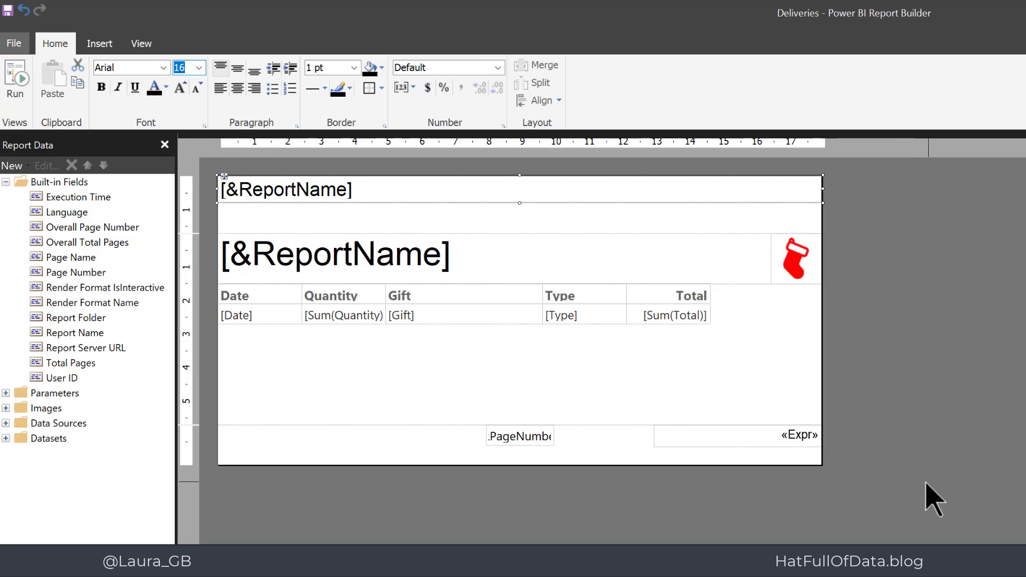
{"action": "left_click", "coordinate": [977, 294]}
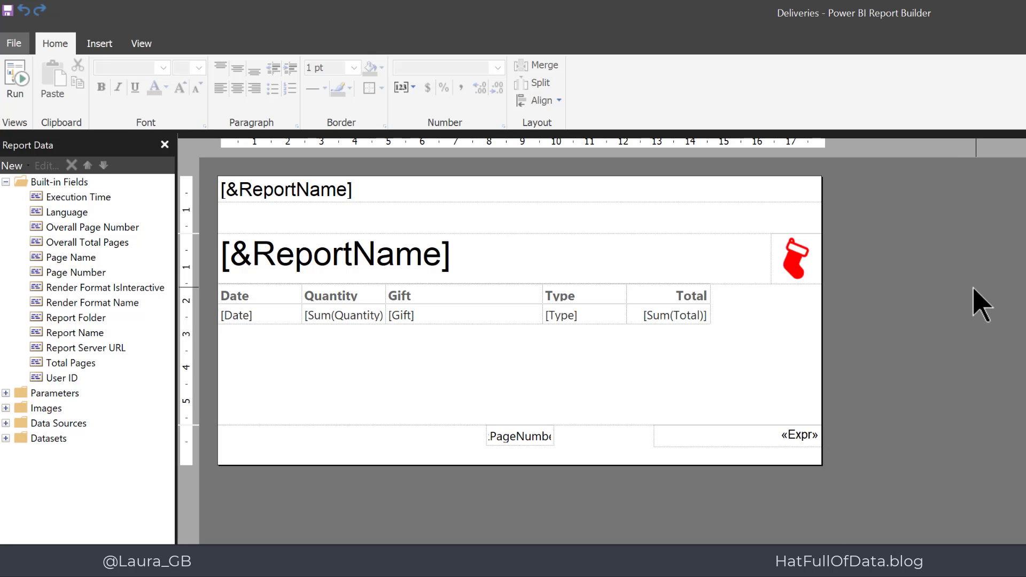
{"action": "right_click", "coordinate": [671, 218]}
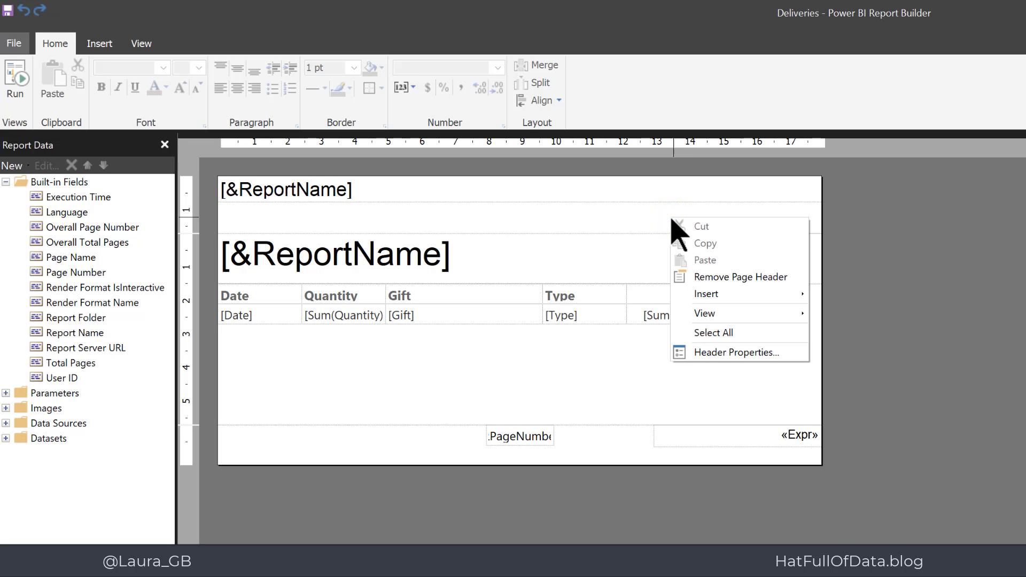
- Make the page header 0.75cm high and stop it printing on the first page
{"action": "left_click", "coordinate": [724, 353]}
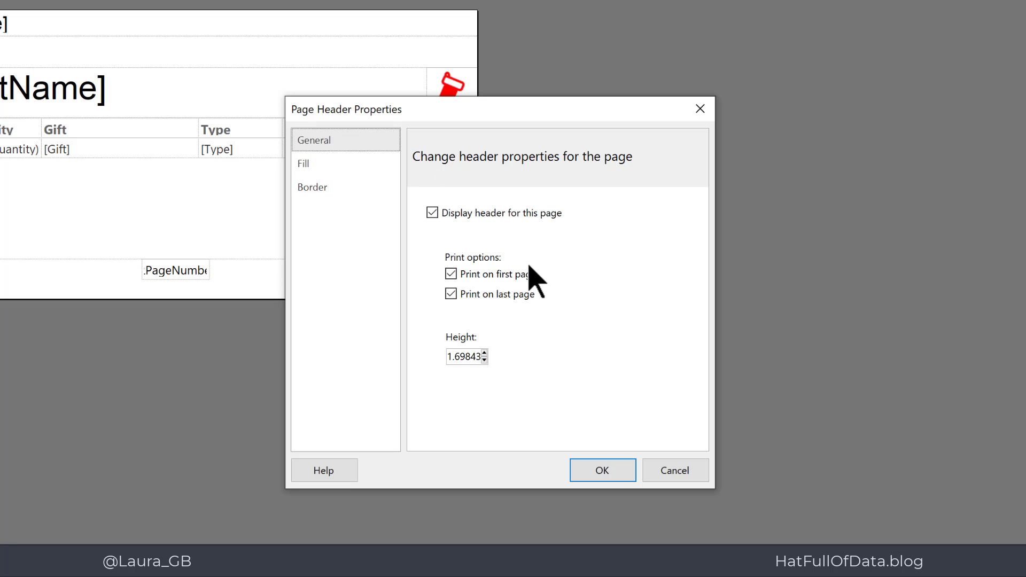
{"action": "left_click", "coordinate": [454, 276]}
{"action": "left_click", "coordinate": [449, 357]}
{"action": "key", "text": "Delete"}
{"action": "left_click_drag", "start_coordinate": [449, 357], "coordinate": [476, 357]}
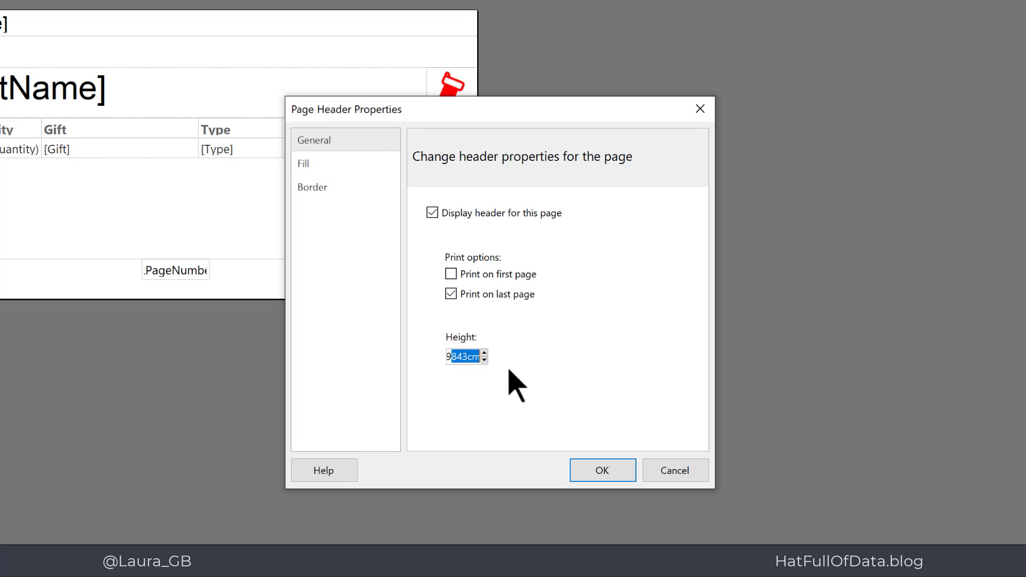
{"action": "key", "text": "BackSpace"}
{"action": "key", "text": "BackSpace"}
{"action": "type", "text": "0.75"}
{"action": "left_click", "coordinate": [588, 474]}
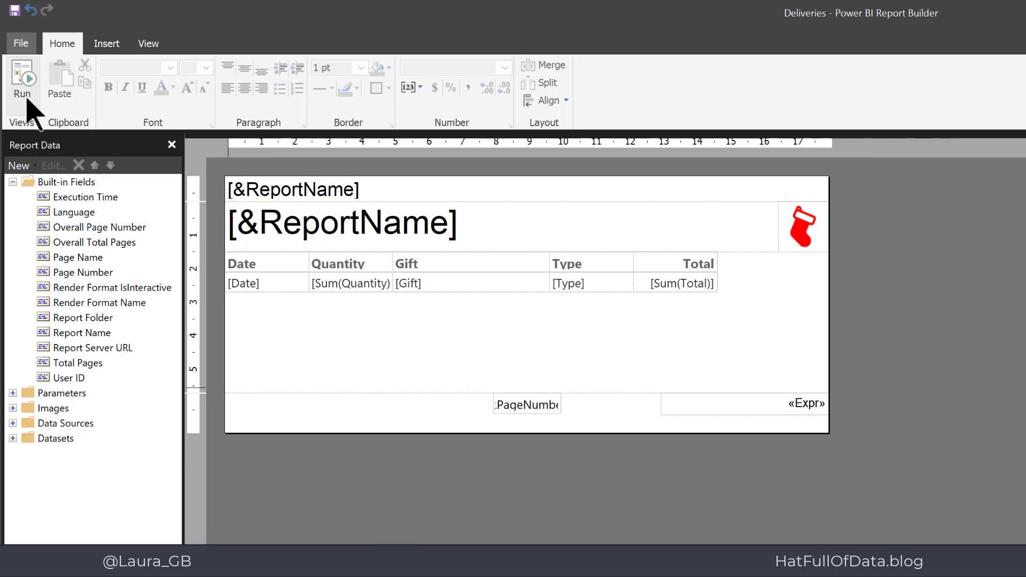
- Save the report to the Power BI service, replacing the existing Deliveries.rdl
{"action": "left_click", "coordinate": [24, 46]}
{"action": "left_click", "coordinate": [52, 149]}
{"action": "left_click", "coordinate": [648, 429]}
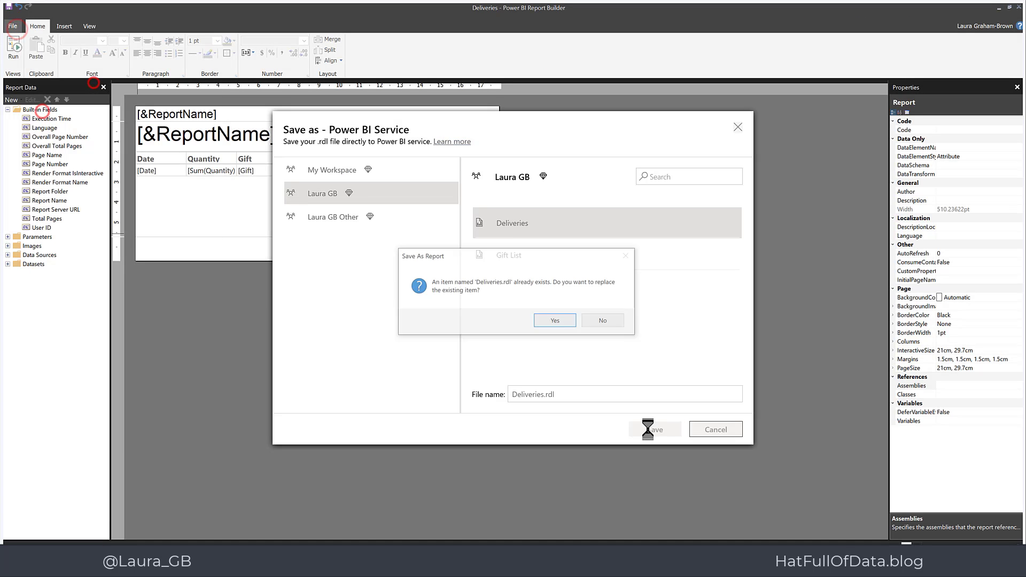
{"action": "left_click", "coordinate": [556, 322]}
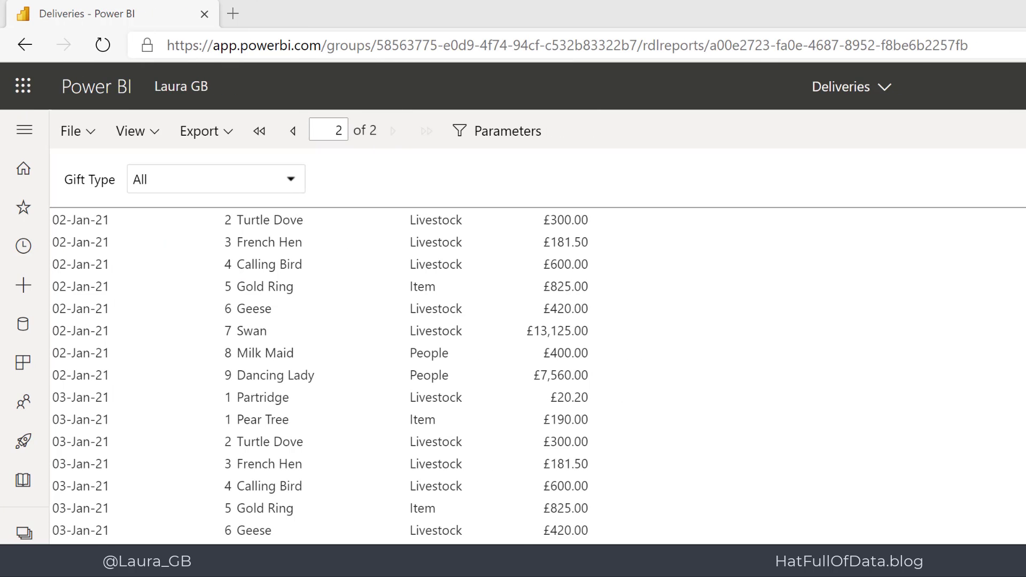
- Reload the published Deliveries report and check the header on page 2
{"action": "key", "text": "F5"}
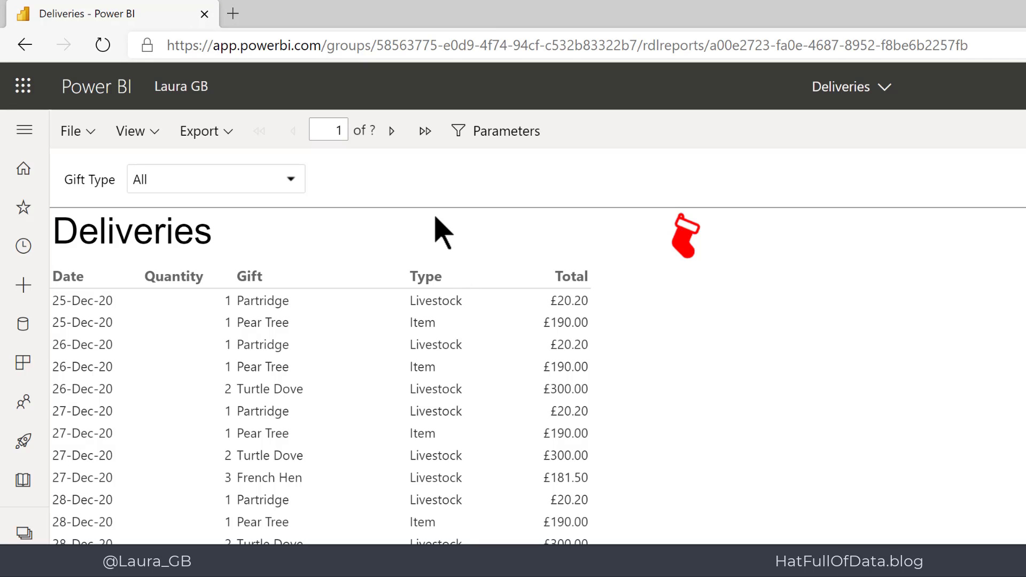
{"action": "left_click", "coordinate": [392, 131]}
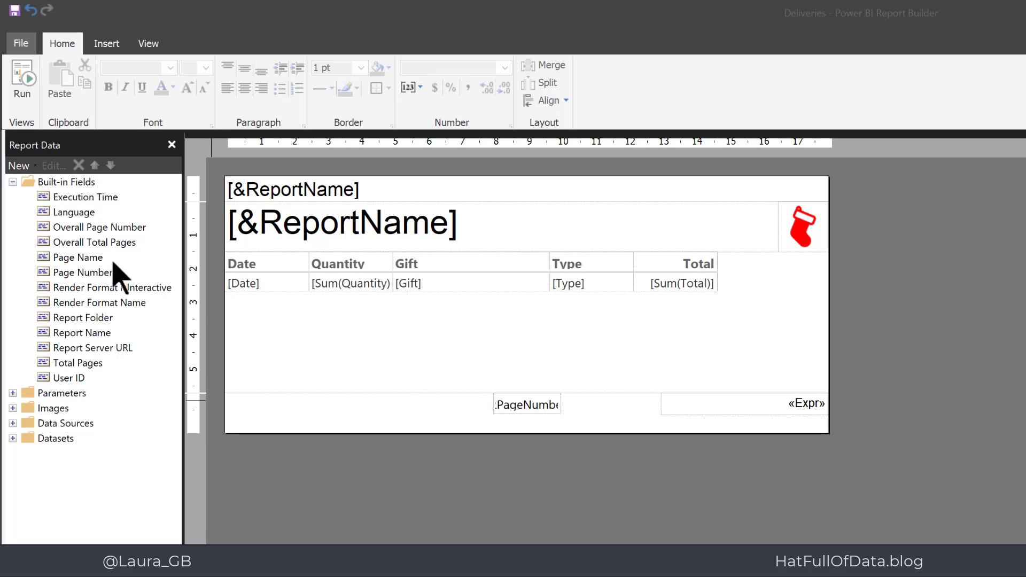
- Select the entire deliveries table and turn on the Grouping pane from the View tab
{"action": "left_click", "coordinate": [287, 279]}
{"action": "left_click", "coordinate": [215, 242]}
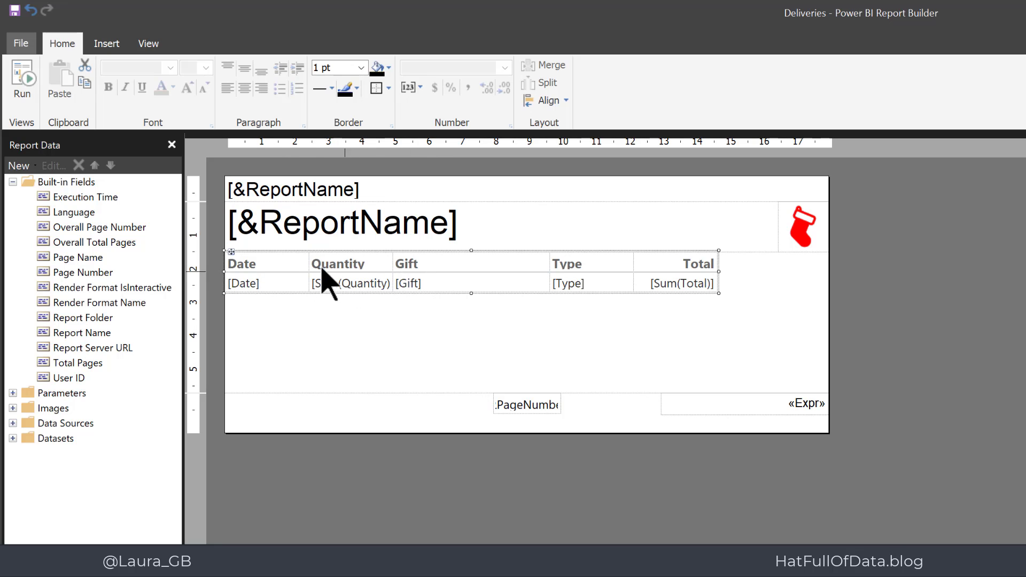
{"action": "left_click", "coordinate": [150, 43]}
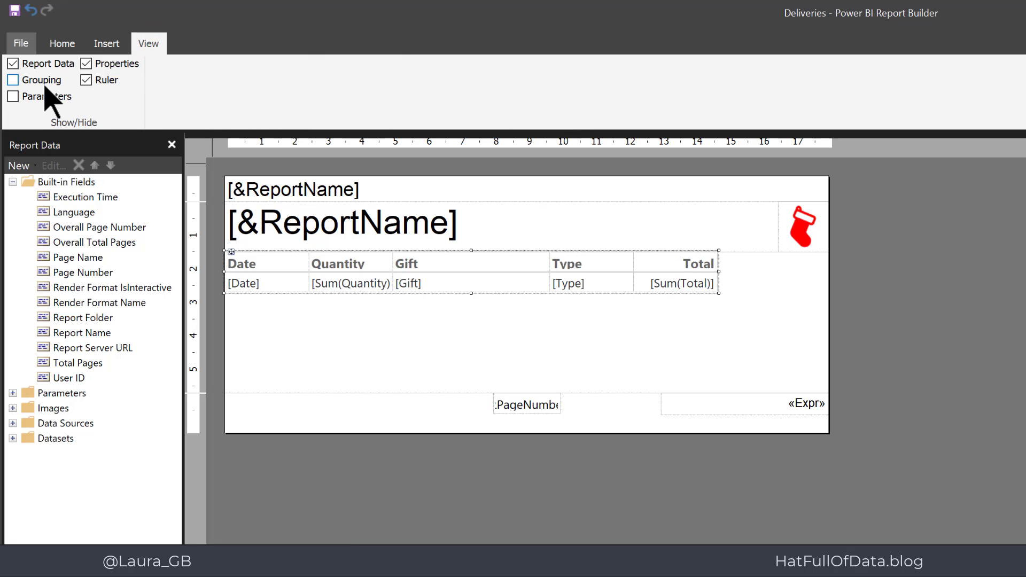
{"action": "left_click", "coordinate": [30, 81]}
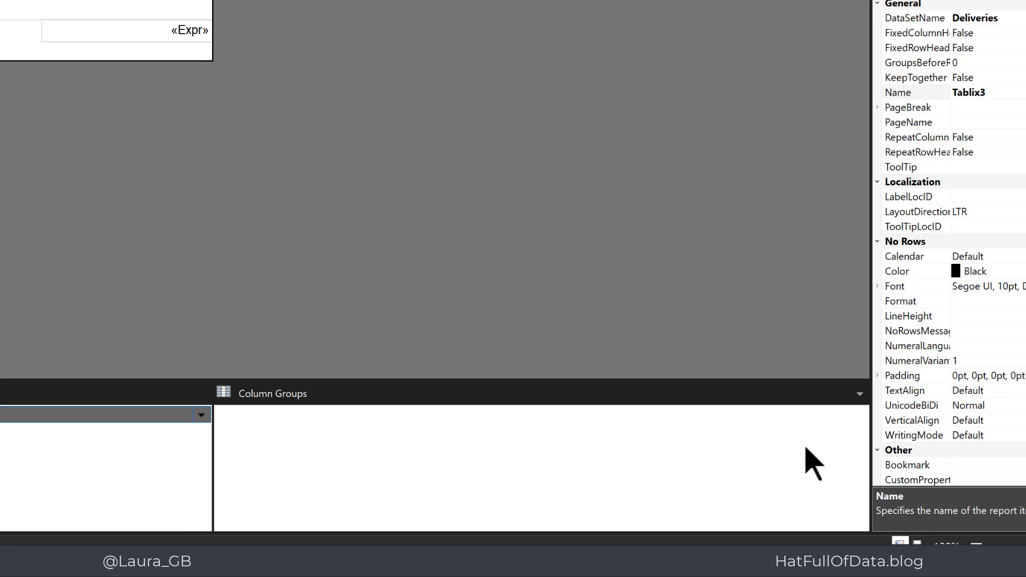
- Switch the groups pane to Advanced Mode and select the first (Static) row group
{"action": "left_click", "coordinate": [860, 397]}
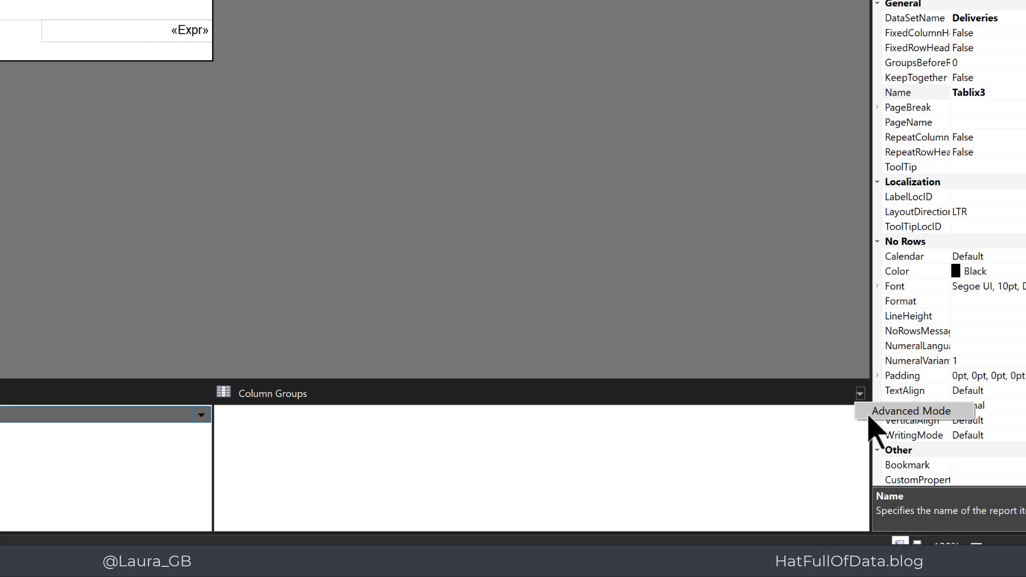
{"action": "left_click", "coordinate": [868, 415]}
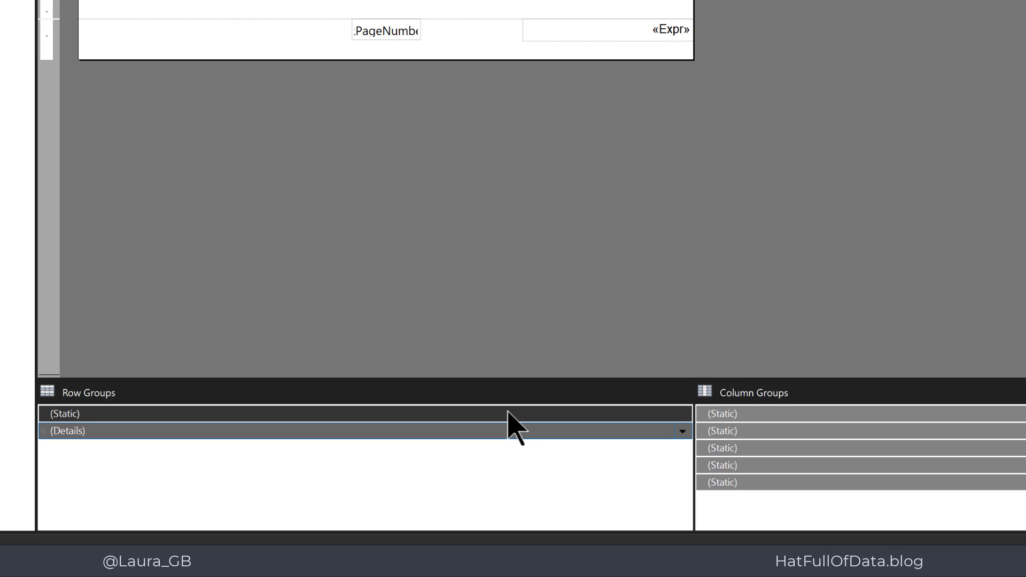
{"action": "left_click", "coordinate": [506, 411]}
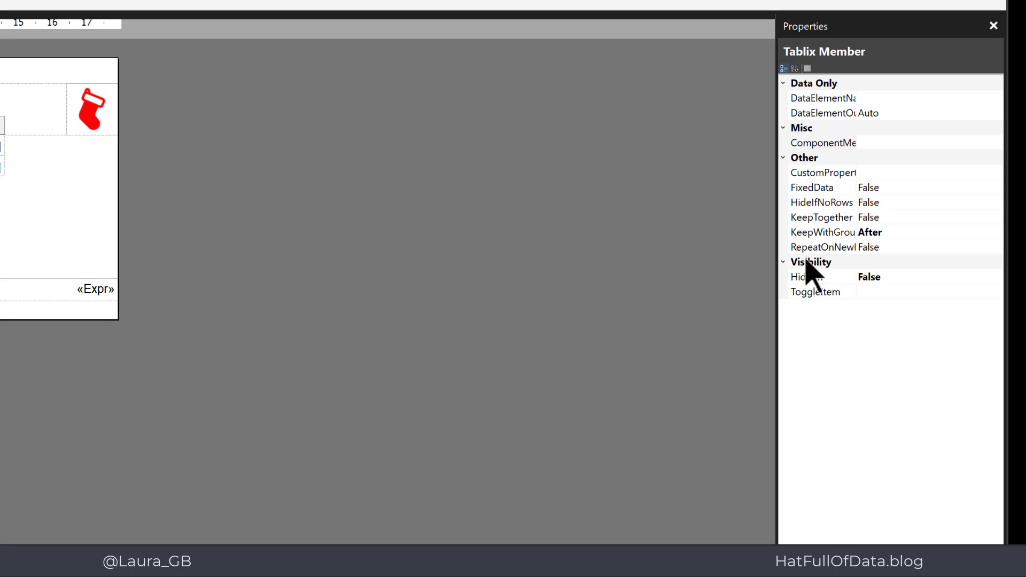
- Set RepeatOnNewPage to True for the table's static header row member
{"action": "left_click_drag", "start_coordinate": [776, 247], "coordinate": [704, 247]}
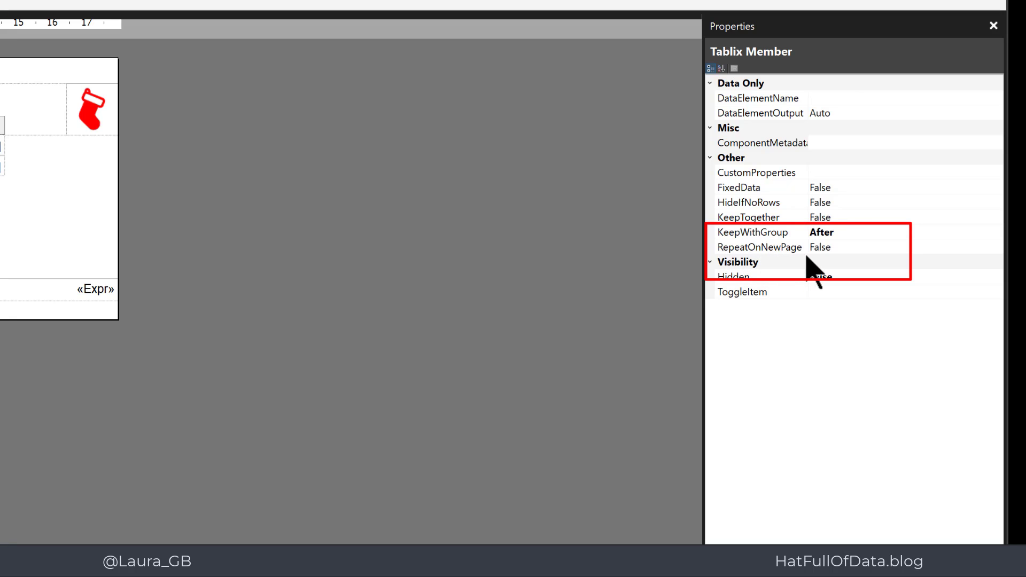
{"action": "left_click", "coordinate": [842, 247]}
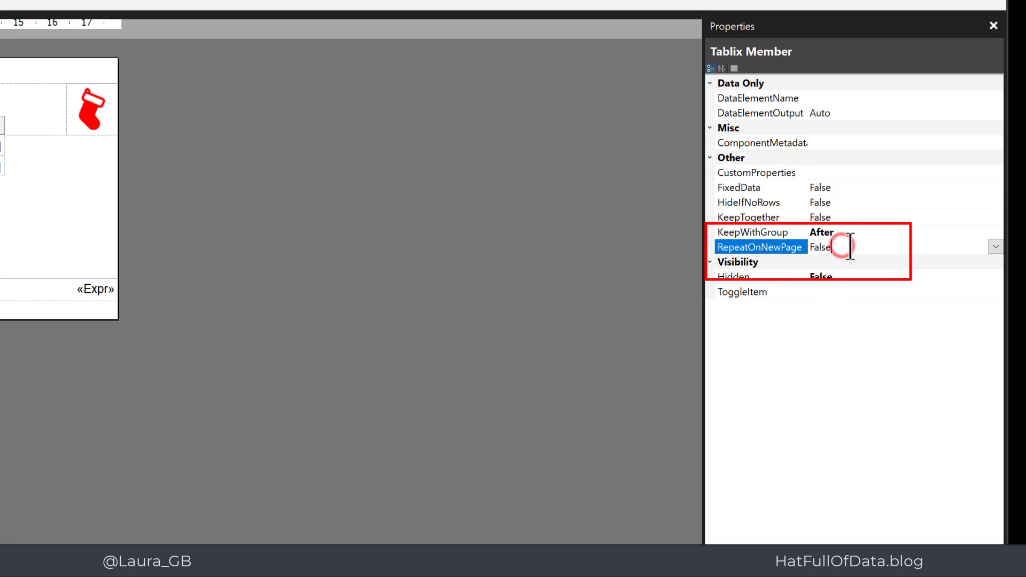
{"action": "left_click", "coordinate": [996, 247]}
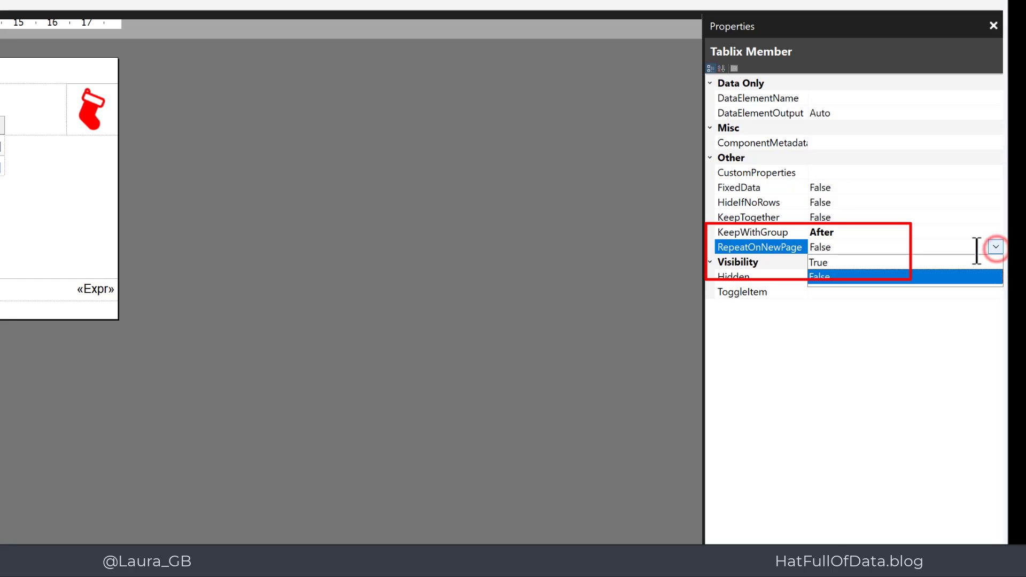
{"action": "left_click", "coordinate": [818, 262]}
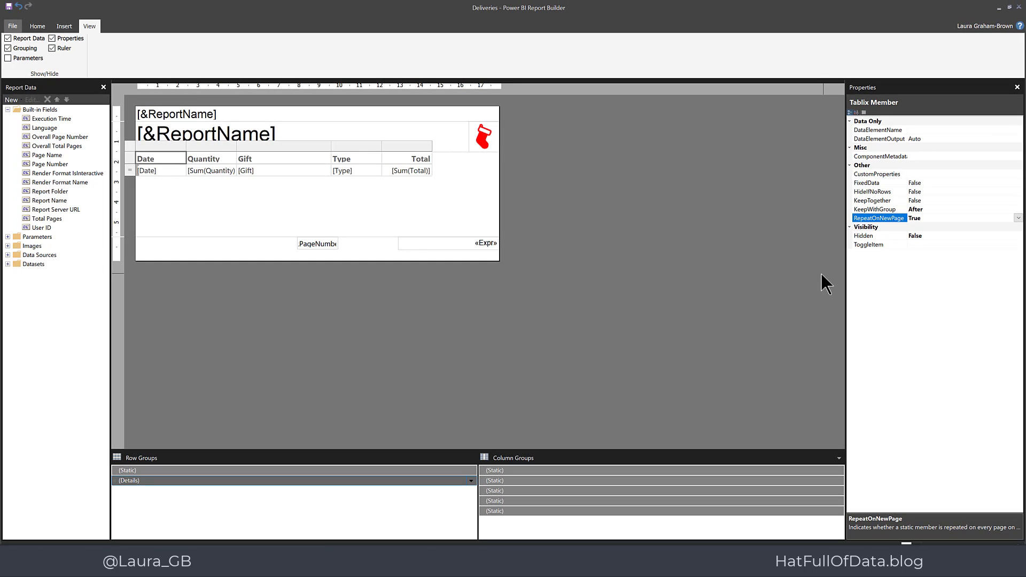
- Save the report to the Power BI service, replacing the existing Deliveries.rdl
{"action": "left_click", "coordinate": [583, 354]}
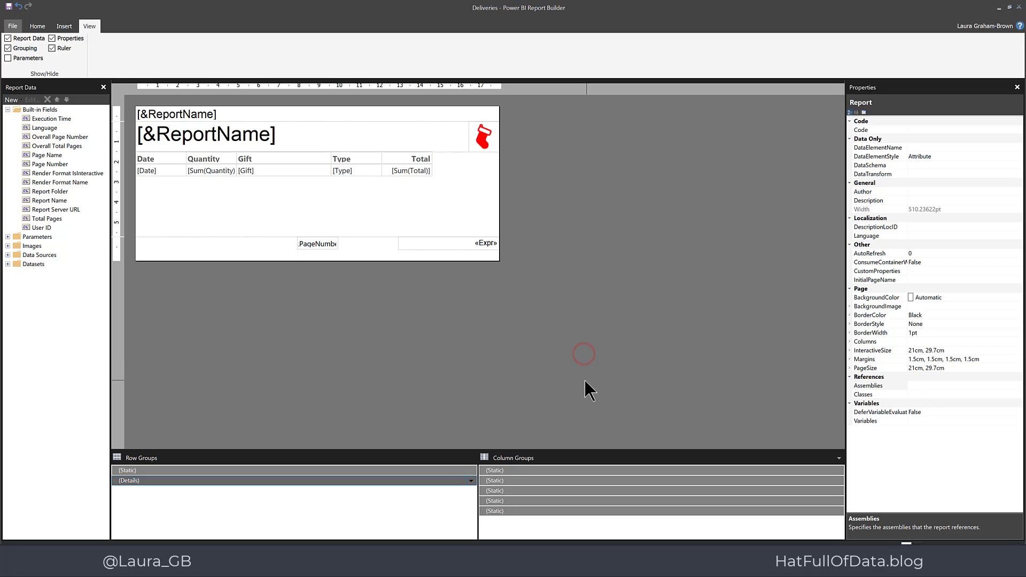
{"action": "left_click", "coordinate": [12, 24]}
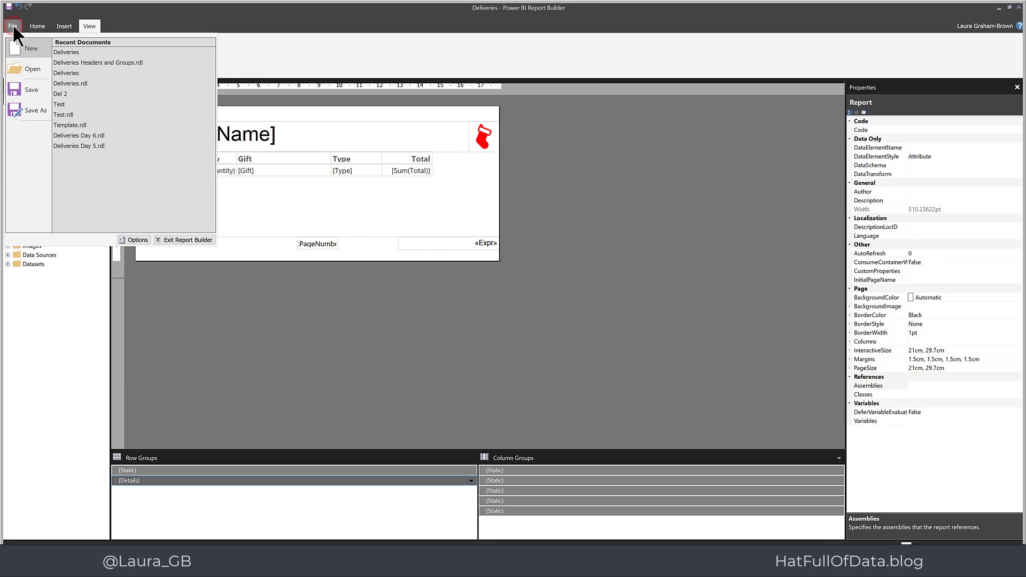
{"action": "left_click", "coordinate": [13, 26]}
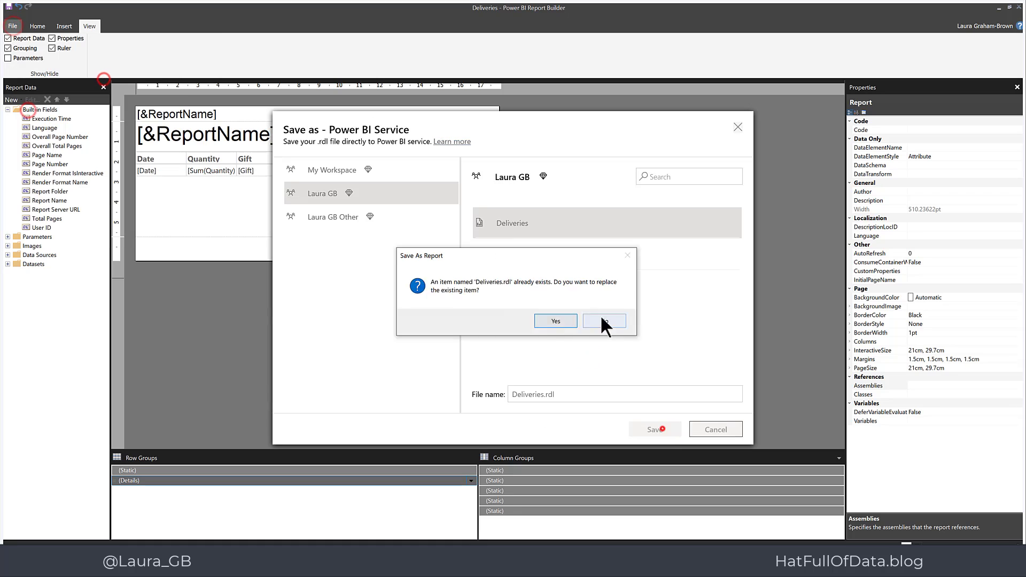
{"action": "left_click", "coordinate": [552, 321]}
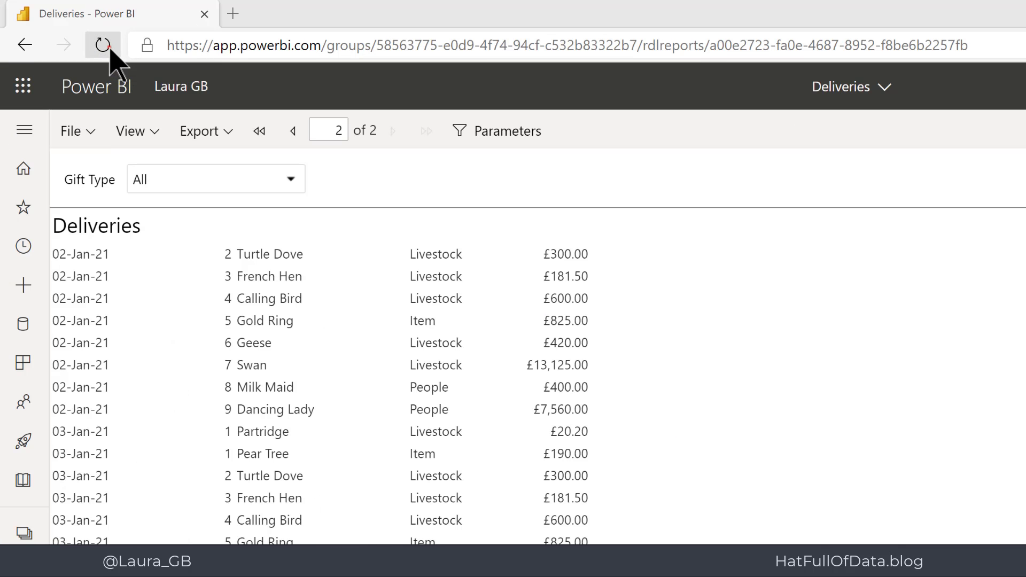
- Reload the published Deliveries report and move to page two to check the repeated headings
{"action": "left_click", "coordinate": [103, 45]}
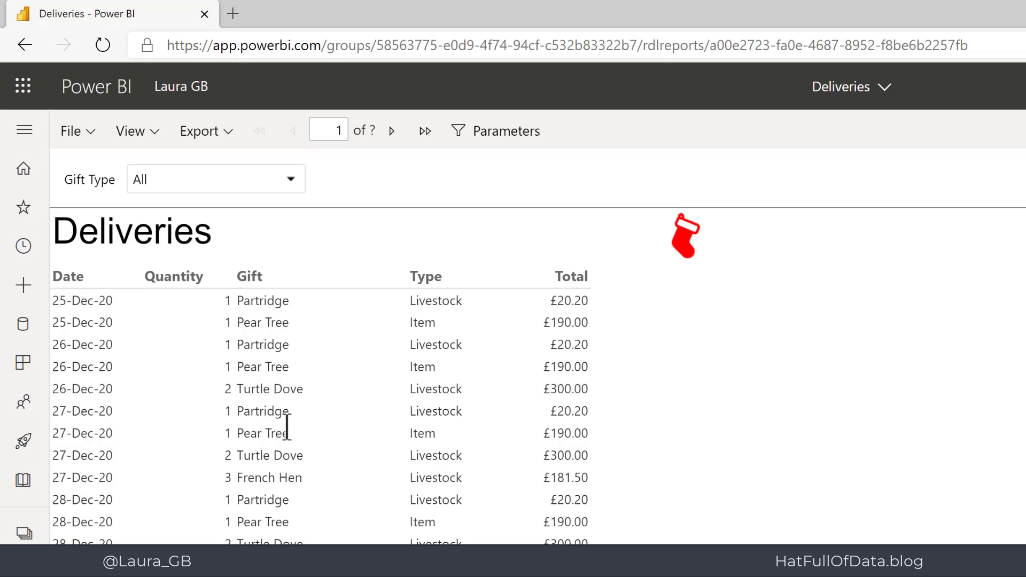
{"action": "left_click", "coordinate": [394, 137]}
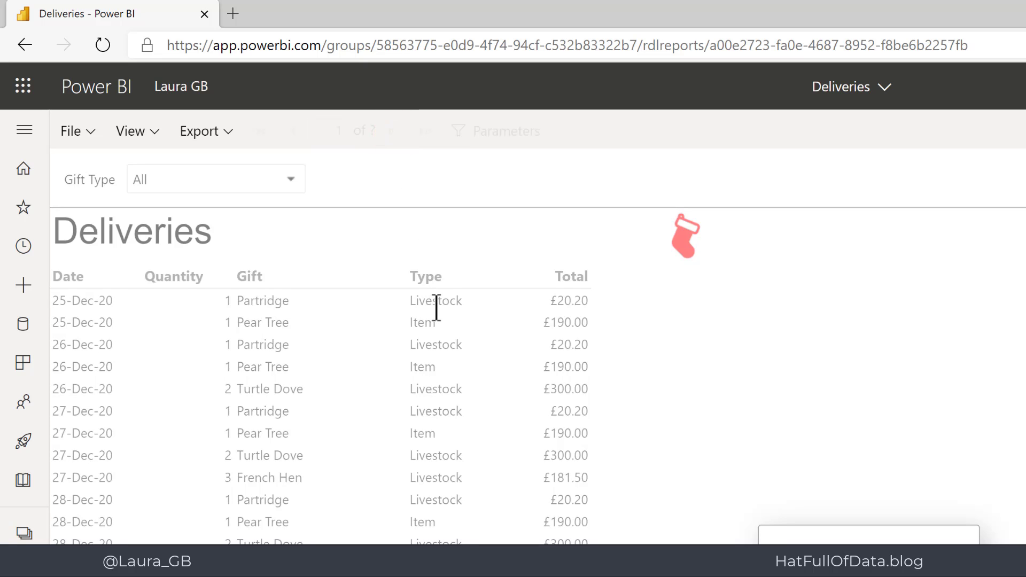